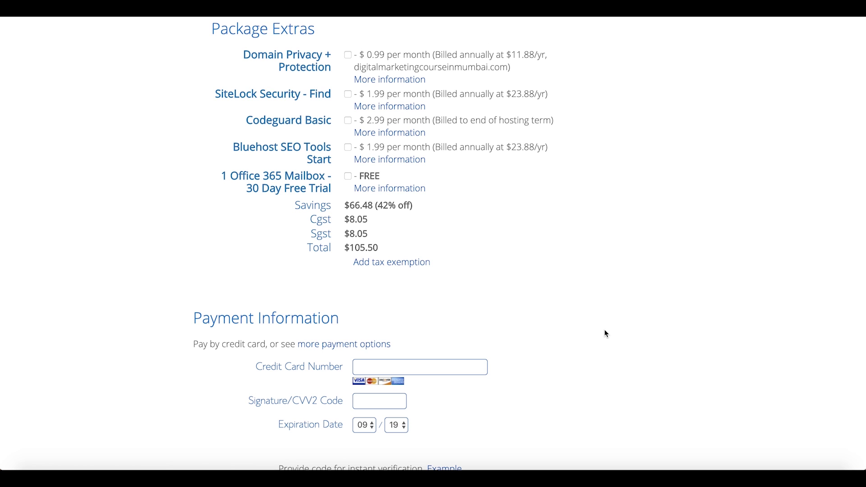
# Claim the special sign-up offer that includes free domain privacy for the hosting package
pyautogui.scroll(1, 606, 333)
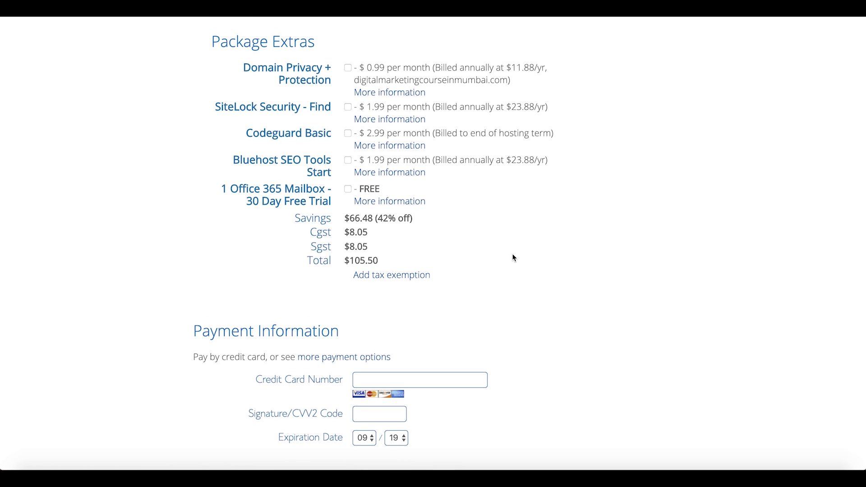
pyautogui.scroll(-1, 517, 255)
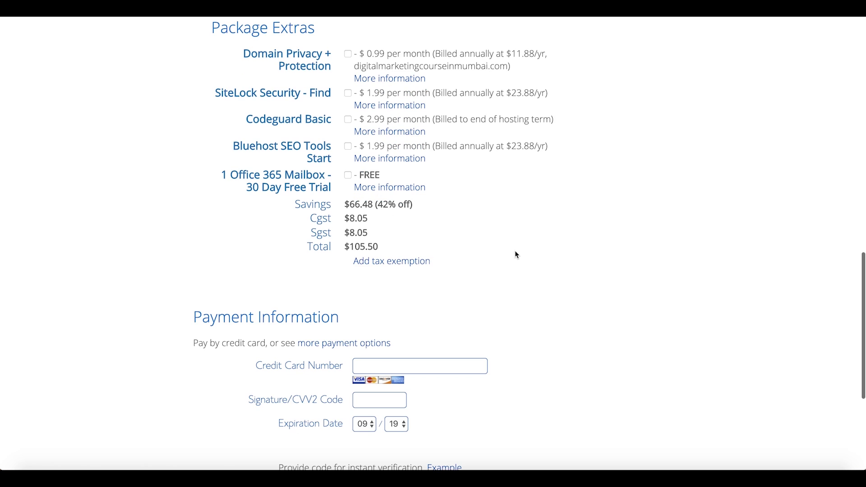
pyautogui.scroll(1, 517, 255)
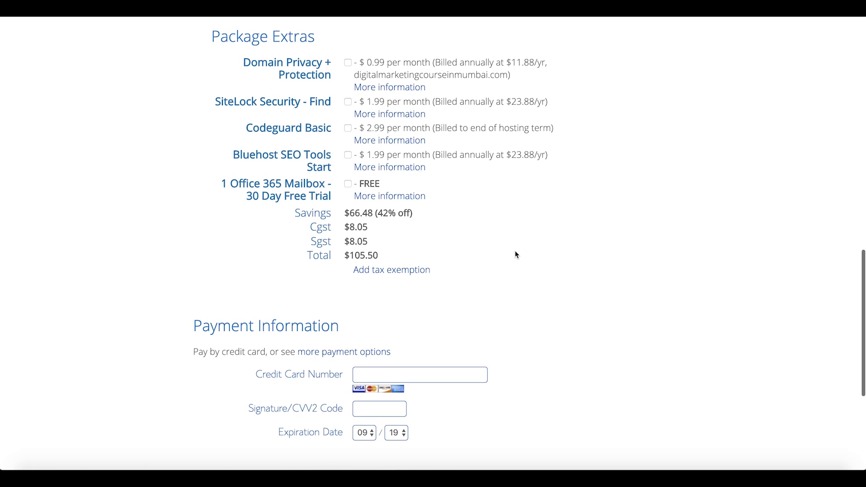
pyautogui.scroll(1, 517, 255)
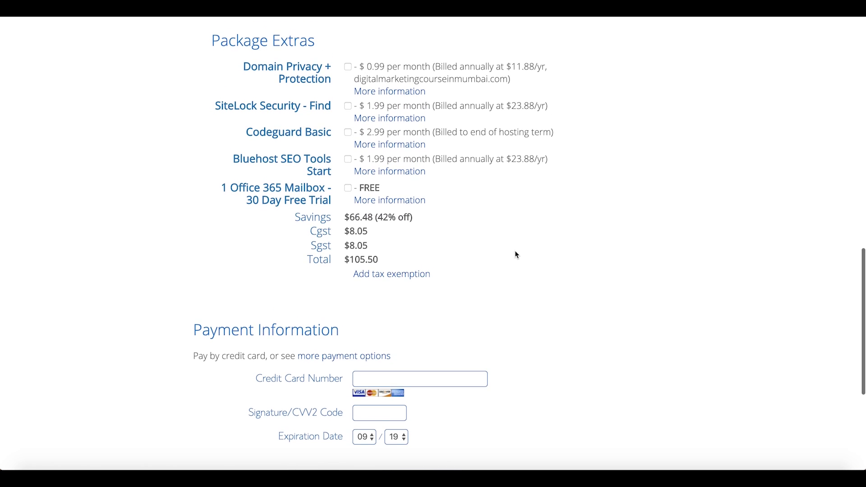
pyautogui.scroll(1, 517, 255)
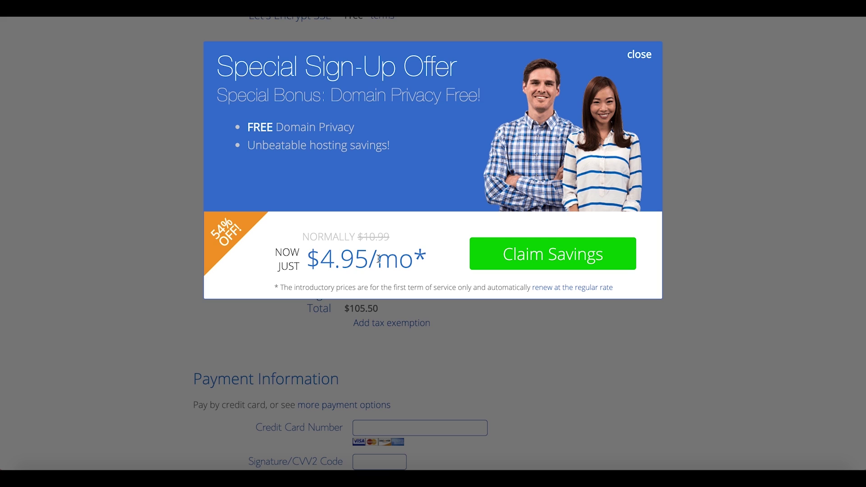
pyautogui.click(531, 261)
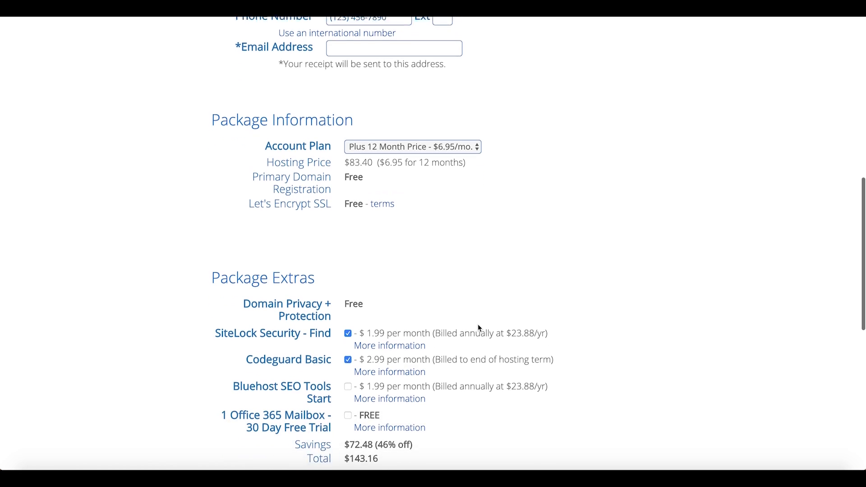
# Remove SiteLock Security - Find and Codeguard Basic from the package extras
pyautogui.scroll(-1, 478, 323)
pyautogui.click(348, 293)
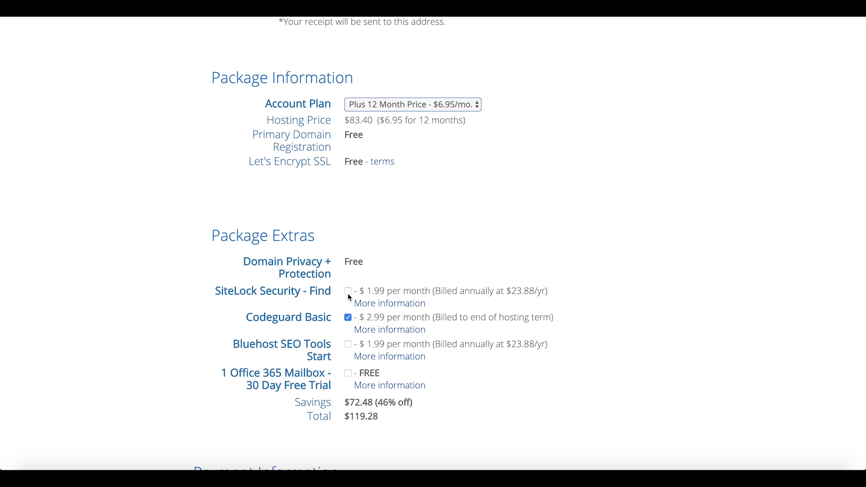
pyautogui.click(348, 317)
# Enter the credit card number, CVV2 code and expiration date, accept the terms and submit the hosting order
pyautogui.scroll(-2, 458, 222)
pyautogui.scroll(-2, 461, 226)
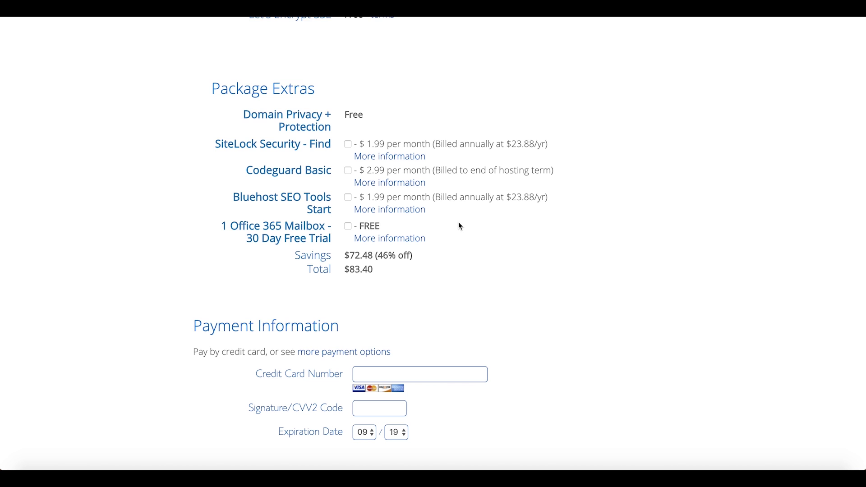
pyautogui.scroll(-3, 472, 238)
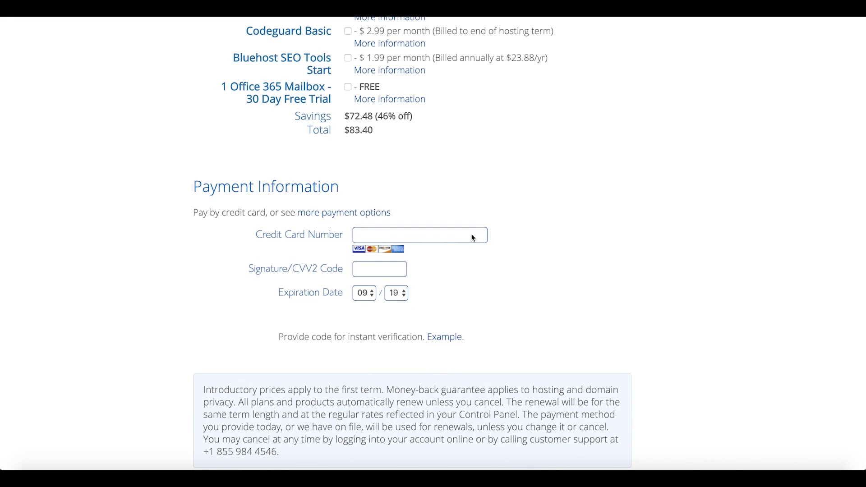
pyautogui.scroll(-1, 473, 238)
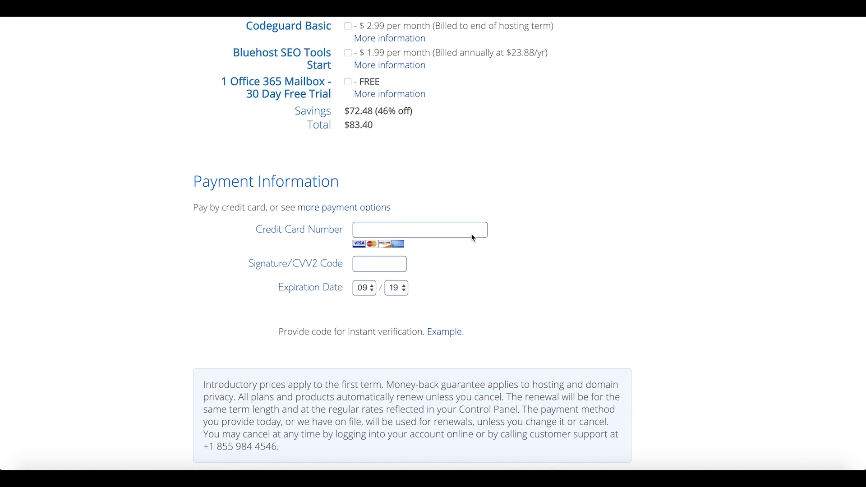
pyautogui.scroll(-1, 473, 237)
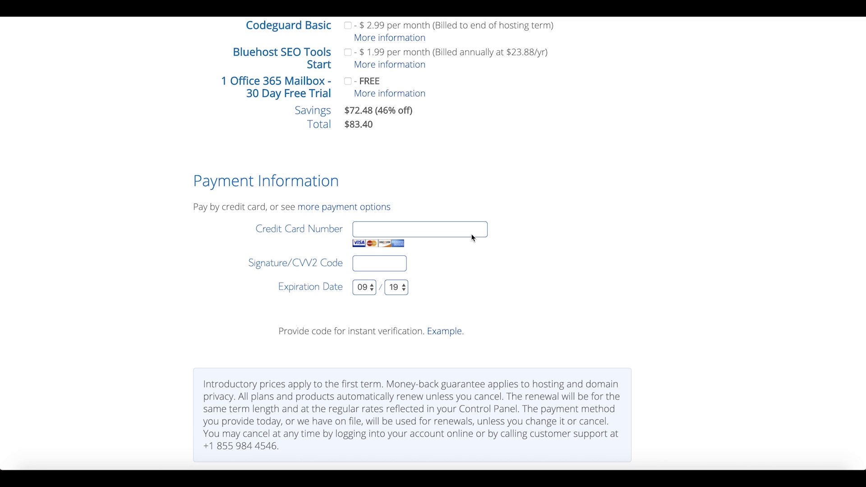
pyautogui.scroll(-1, 473, 238)
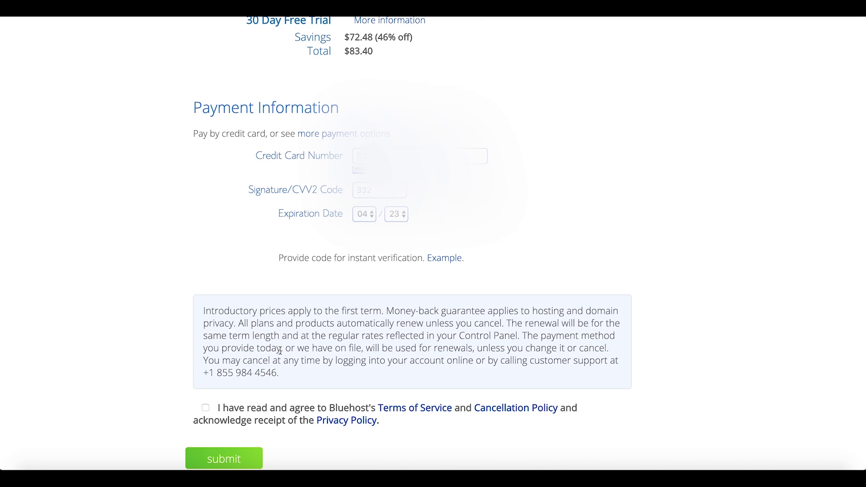
pyautogui.click(206, 408)
pyautogui.click(224, 459)
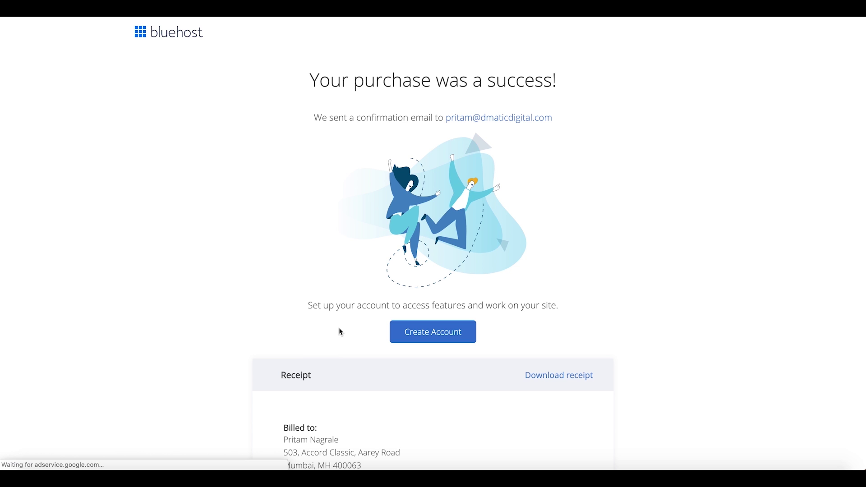
# Create the hosting account for digitalmarketingcourseinmumbai.com with a new account password, agreeing to the policies, and log in to it
pyautogui.scroll(-1, 339, 328)
pyautogui.scroll(1, 340, 332)
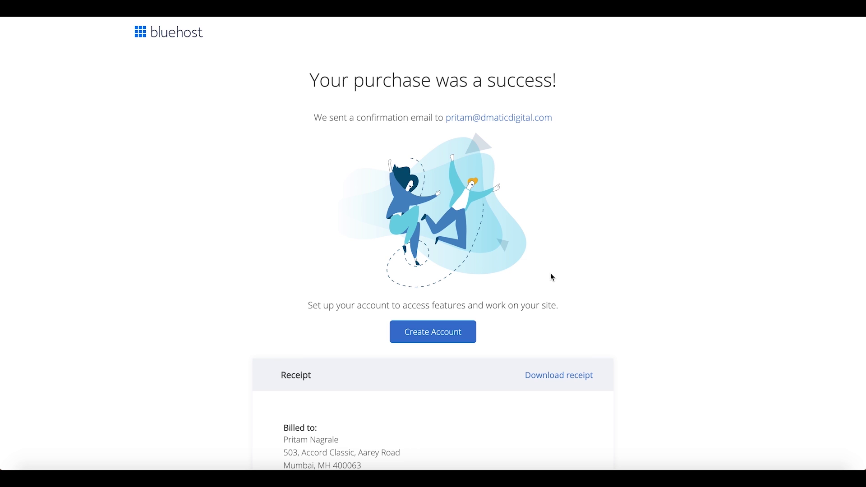
pyautogui.click(422, 334)
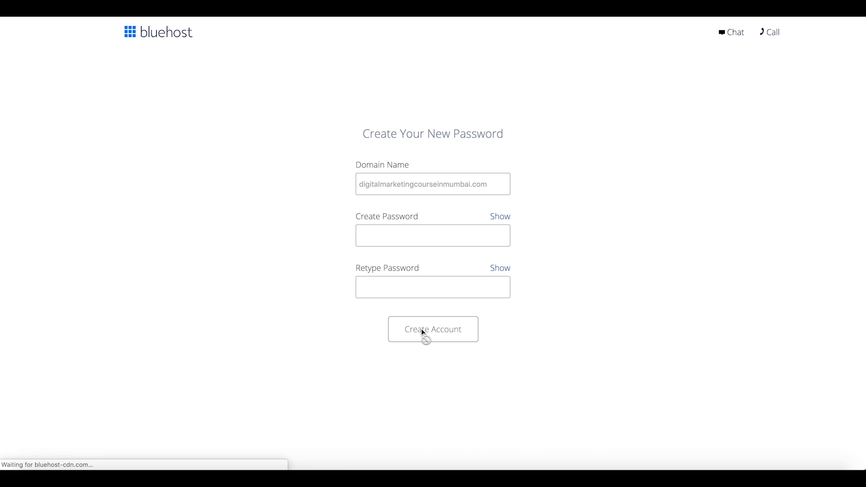
pyautogui.click(445, 231)
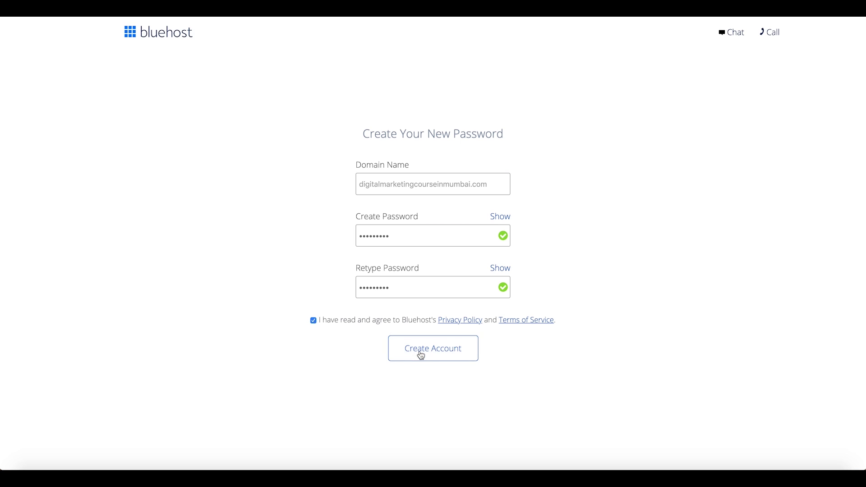
pyautogui.click(419, 351)
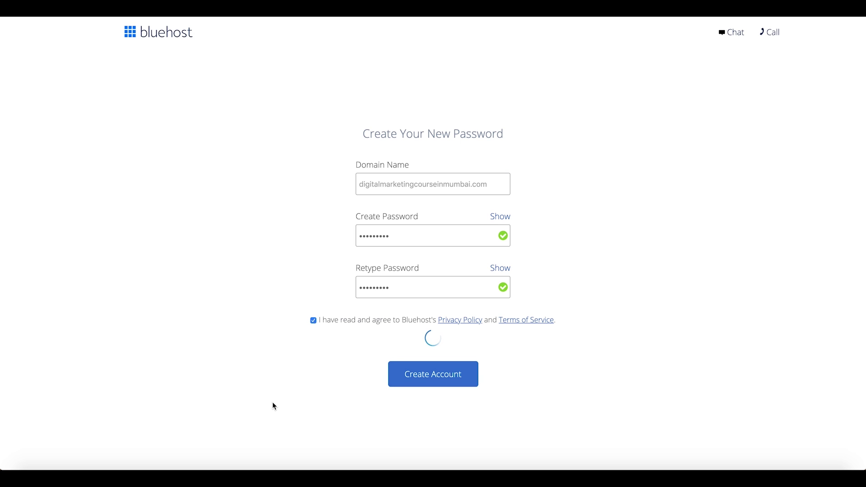
pyautogui.click(421, 179)
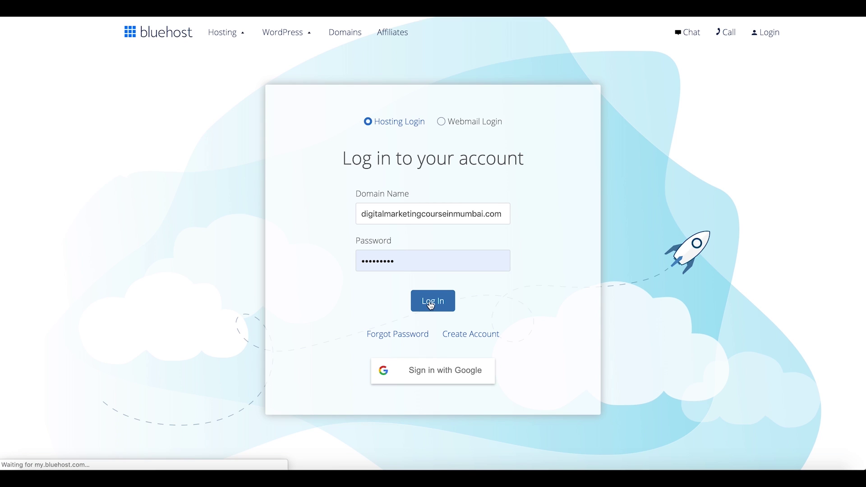
pyautogui.click(432, 301)
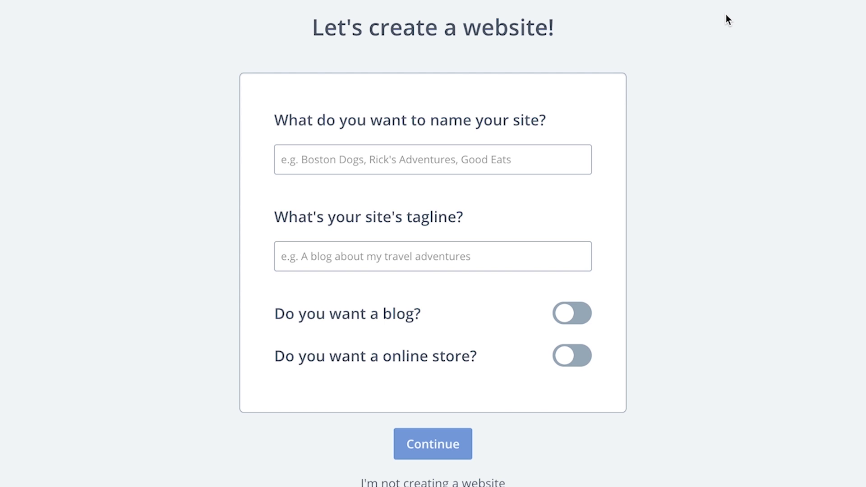
# Name the new site "Digital Marketing Course in Mumbai"
pyautogui.click(384, 156)
pyautogui.write('Dig')
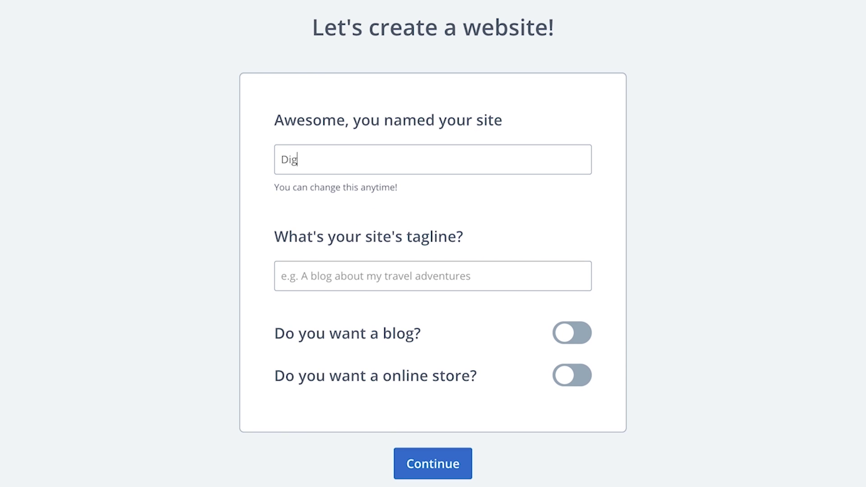
pyautogui.write('ital MArketing')
pyautogui.press('BackSpace')
pyautogui.press('BackSpace')
pyautogui.press('BackSpace')
pyautogui.press('BackSpace')
pyautogui.press('BackSpace')
pyautogui.press('BackSpace')
pyautogui.press('BackSpace')
pyautogui.press('BackSpace')
pyautogui.write('arketing ')
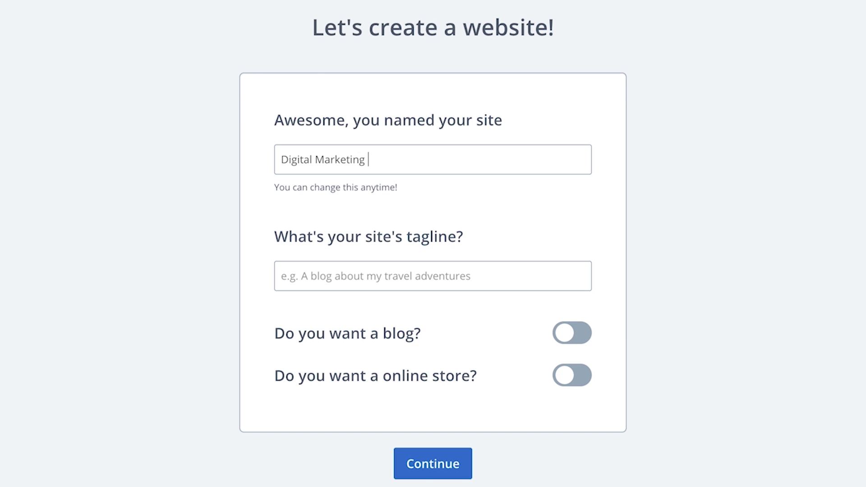
pyautogui.write('Course in Mumbai')
# Set the site's tagline to "A Best Classroom Training"
pyautogui.click(282, 275)
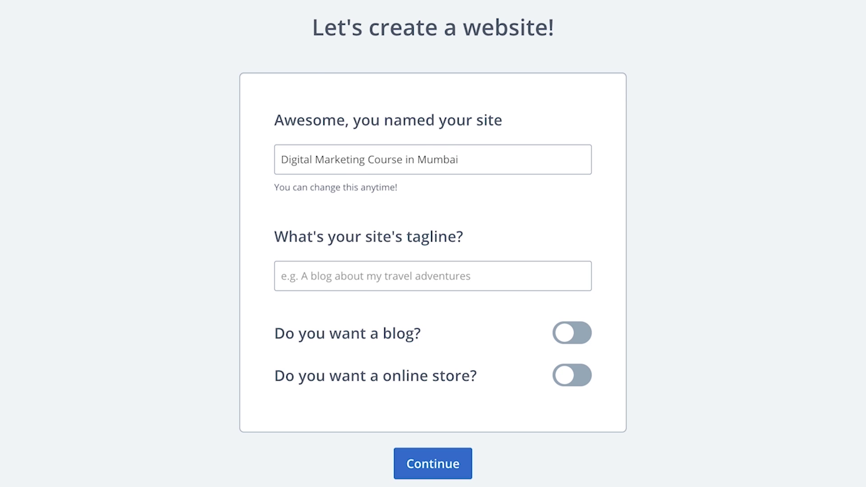
pyautogui.write('A Best Cl')
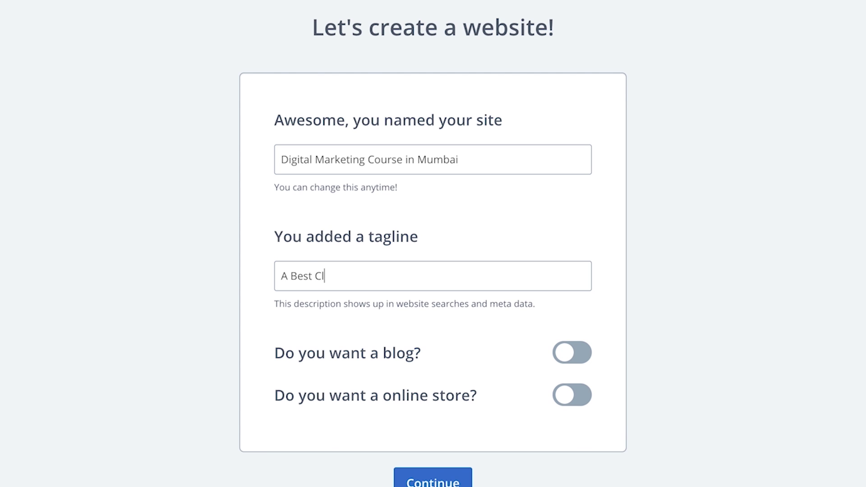
pyautogui.write('assroom')
pyautogui.write('Training')
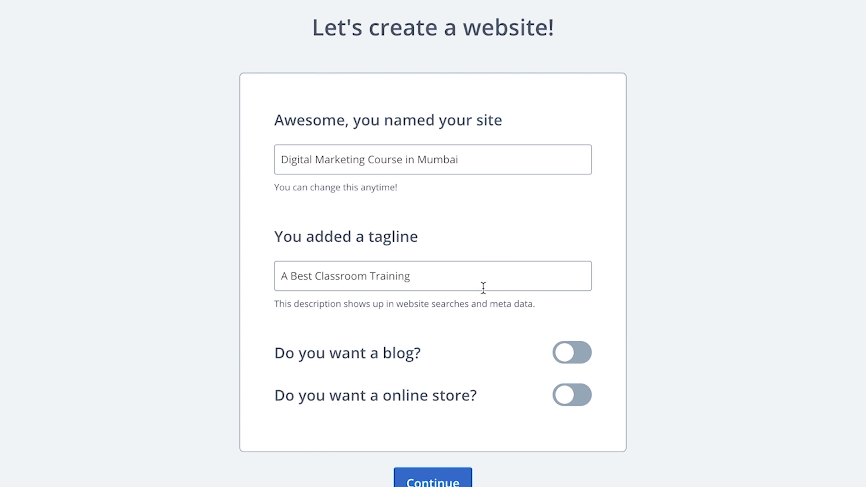
# Add a blog with its posts displayed on "My home page" and continue to the second setup step
pyautogui.click(582, 357)
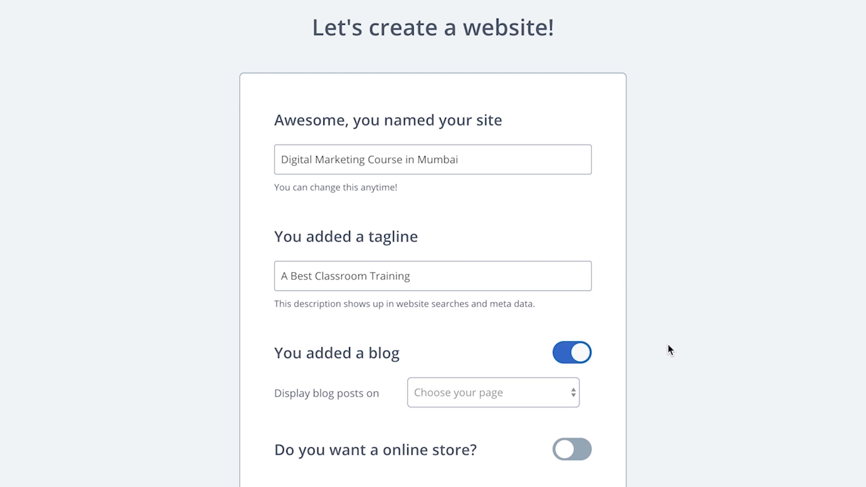
pyautogui.scroll(-1, 669, 350)
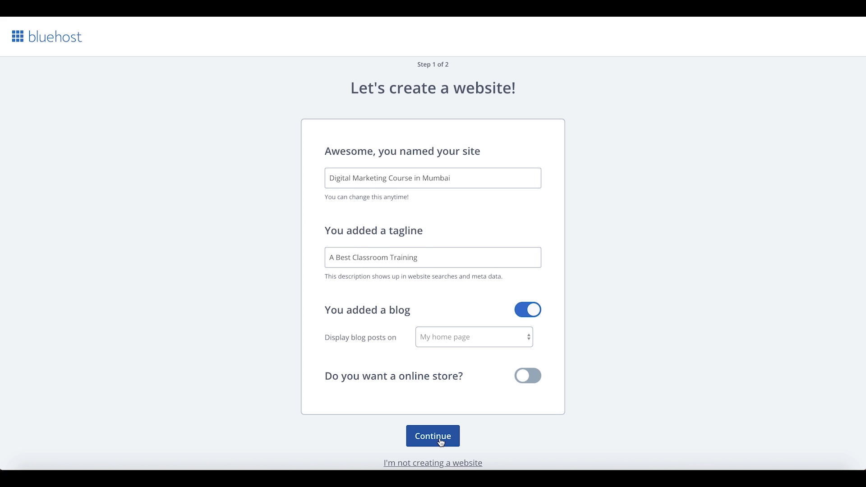
pyautogui.click(439, 437)
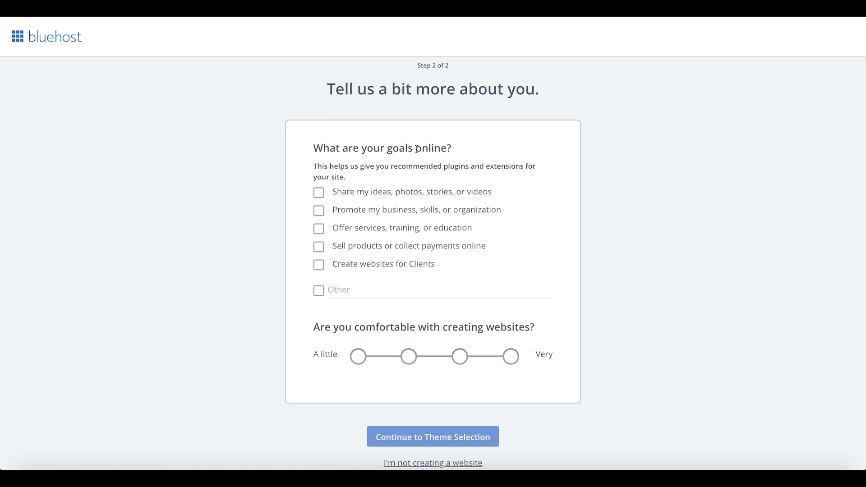
# Choose business promotion and services, training or education as goals, set website-creation comfort to "A little", and continue to theme selection
pyautogui.click(361, 211)
pyautogui.click(356, 229)
pyautogui.click(359, 359)
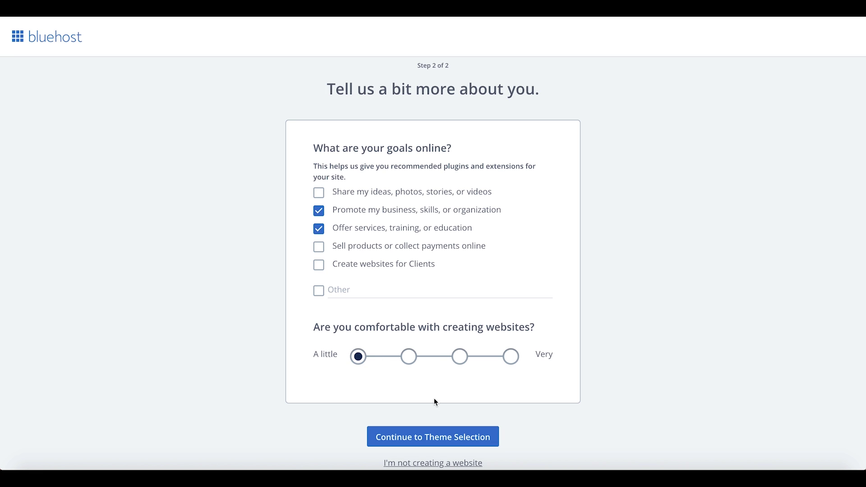
pyautogui.click(445, 436)
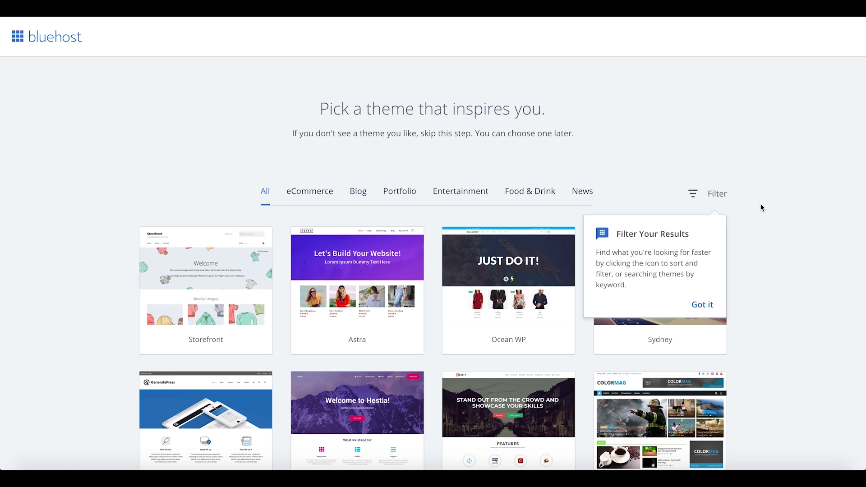
# Leave the theme selection for the hosting home page and open the site's WordPress dashboard
pyautogui.click(418, 417)
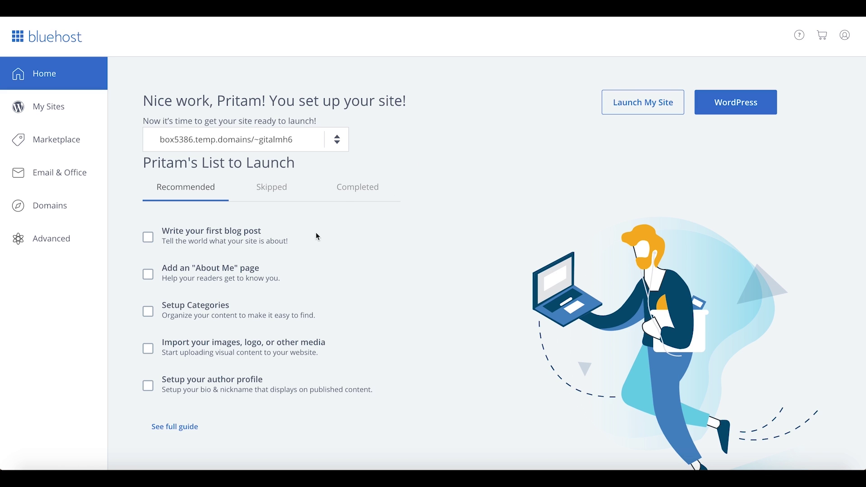
pyautogui.moveTo(242, 247)
pyautogui.moveTo(168, 278)
pyautogui.moveTo(218, 351)
pyautogui.moveTo(226, 379)
pyautogui.moveTo(400, 275)
pyautogui.click(738, 111)
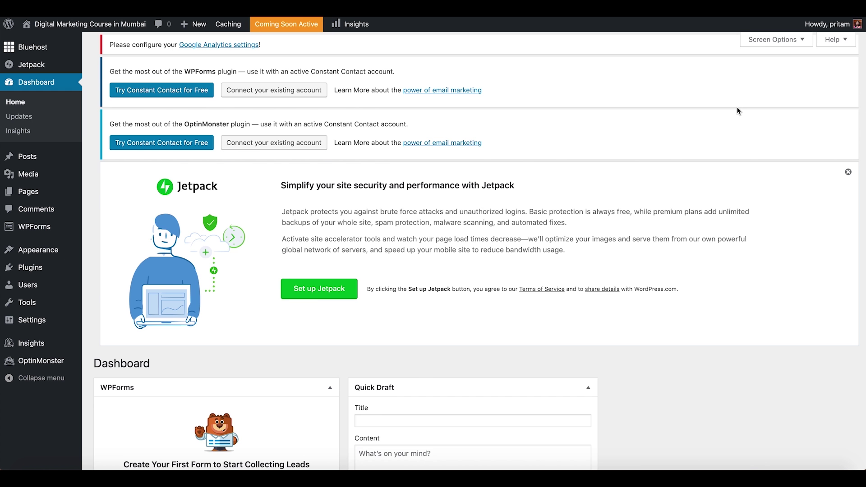